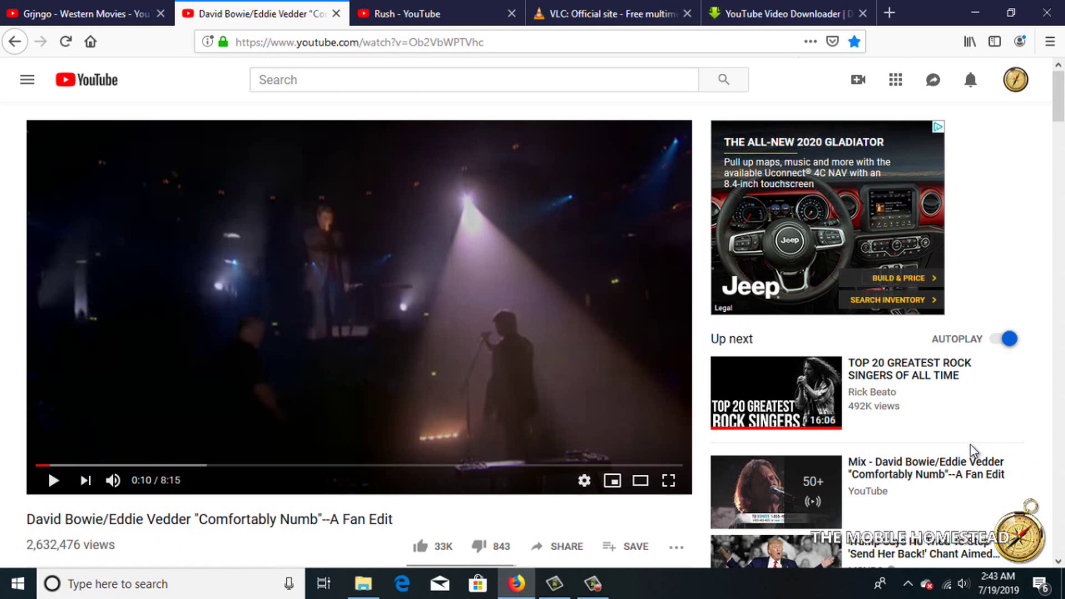
# - Look through the music and uploaded videos on the Rush channel's videos page
pyautogui.click(455, 15)
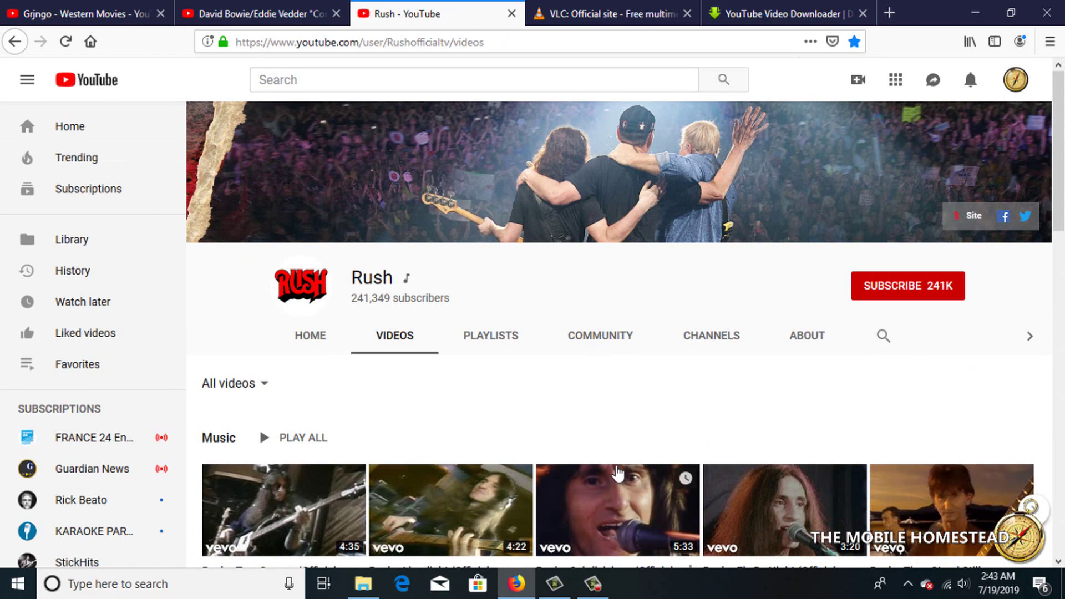
pyautogui.scroll(-5, 617, 473)
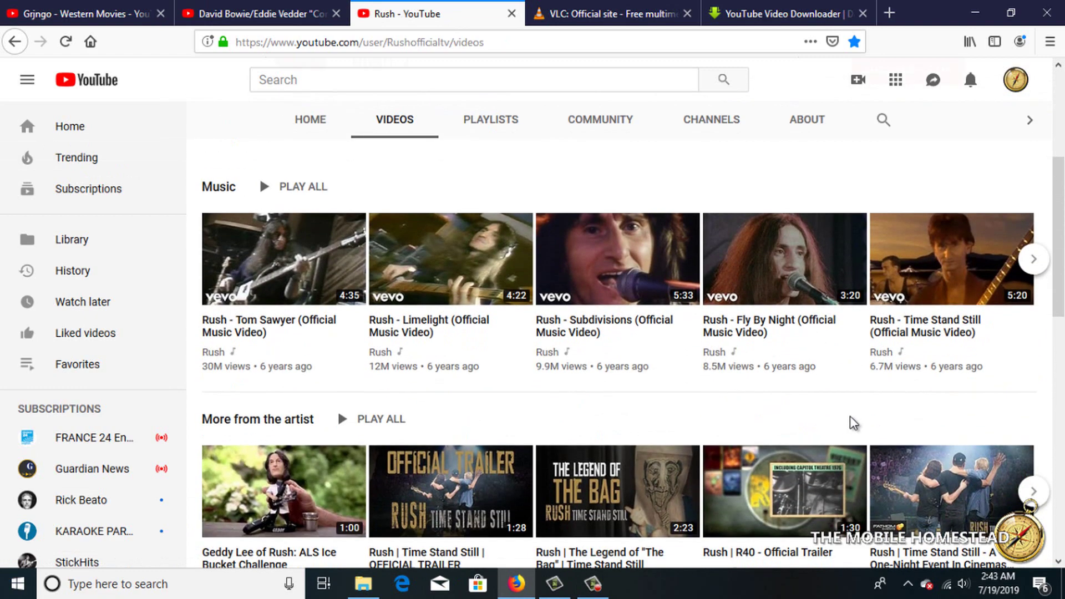
pyautogui.scroll(-4, 853, 423)
pyautogui.scroll(-7, 811, 418)
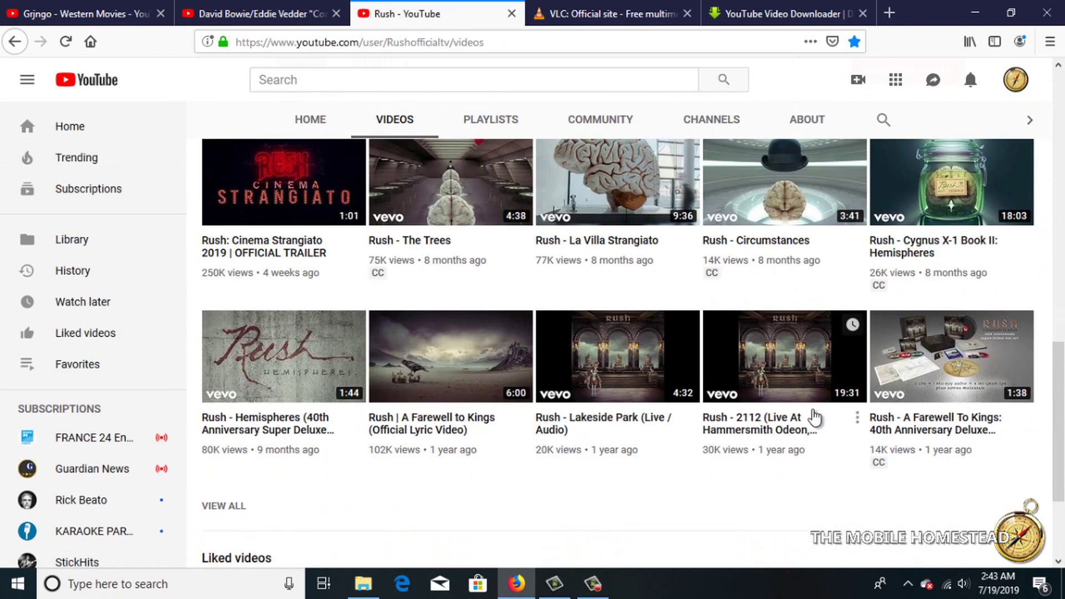
pyautogui.scroll(15, 814, 417)
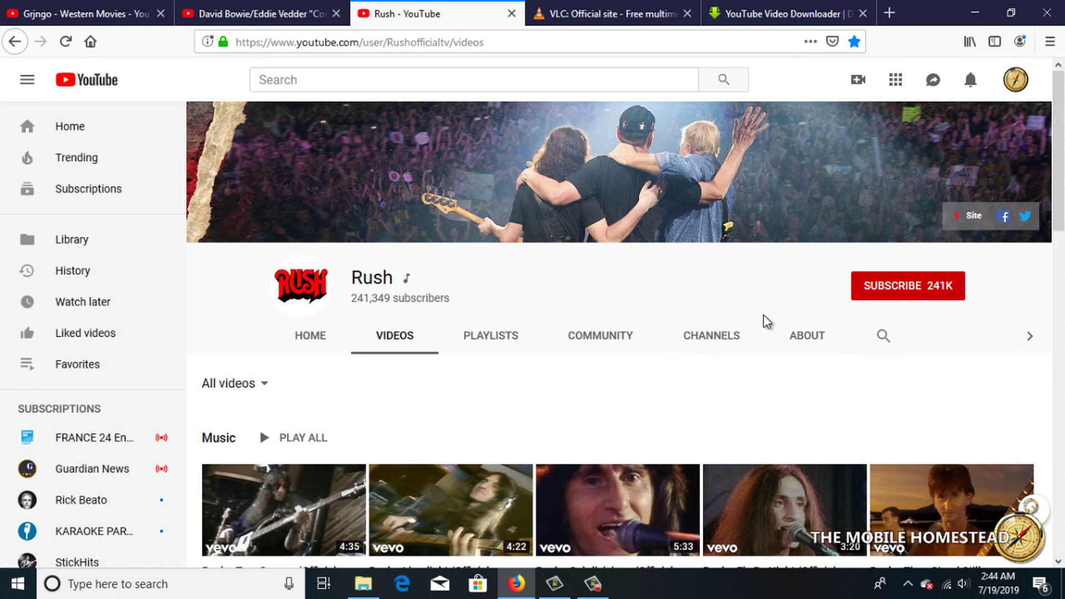
# - Browse the full-length movie sections on the Grjngo - Western Movies channel's home page
pyautogui.click(99, 17)
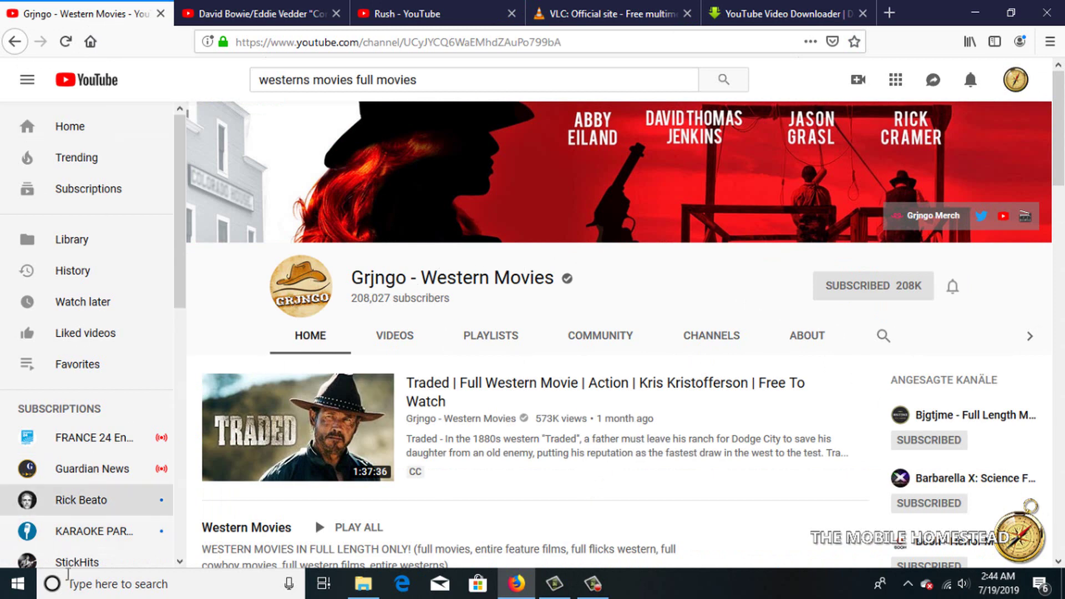
pyautogui.scroll(-3, 692, 417)
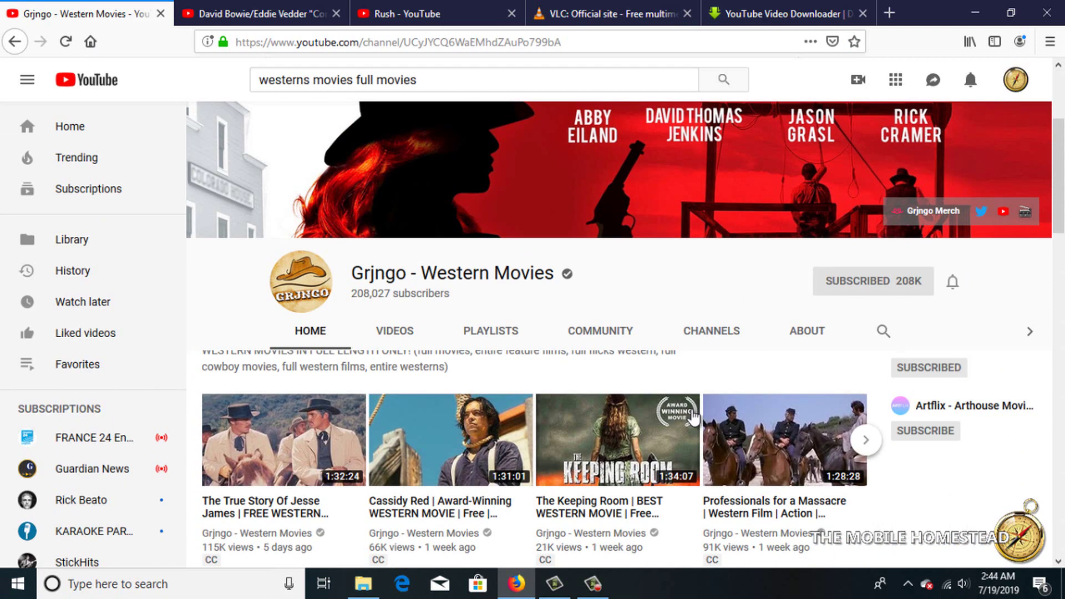
pyautogui.scroll(-1, 692, 417)
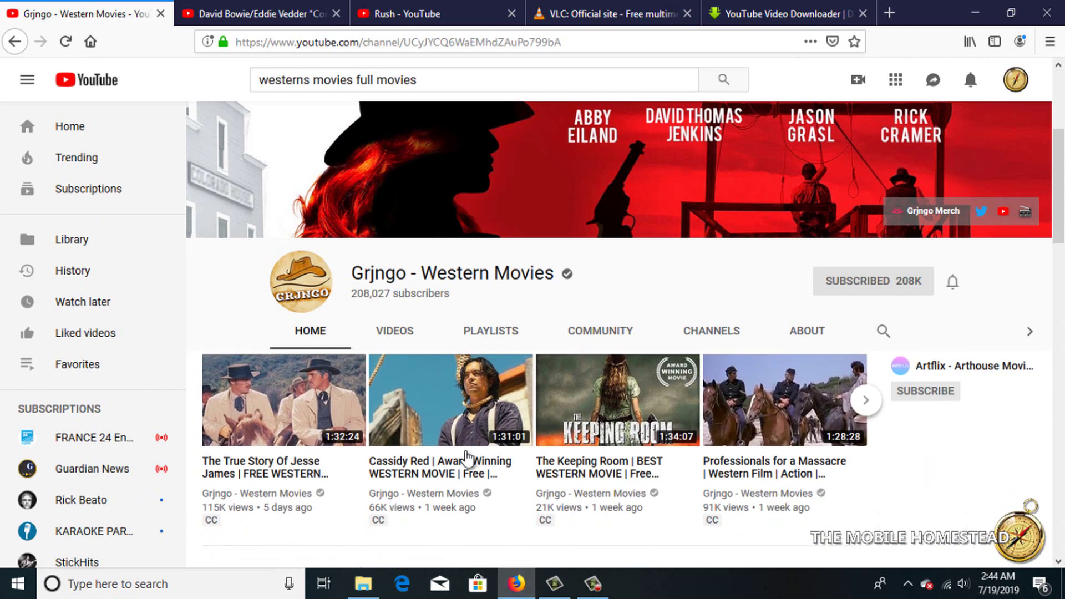
pyautogui.scroll(-5, 466, 457)
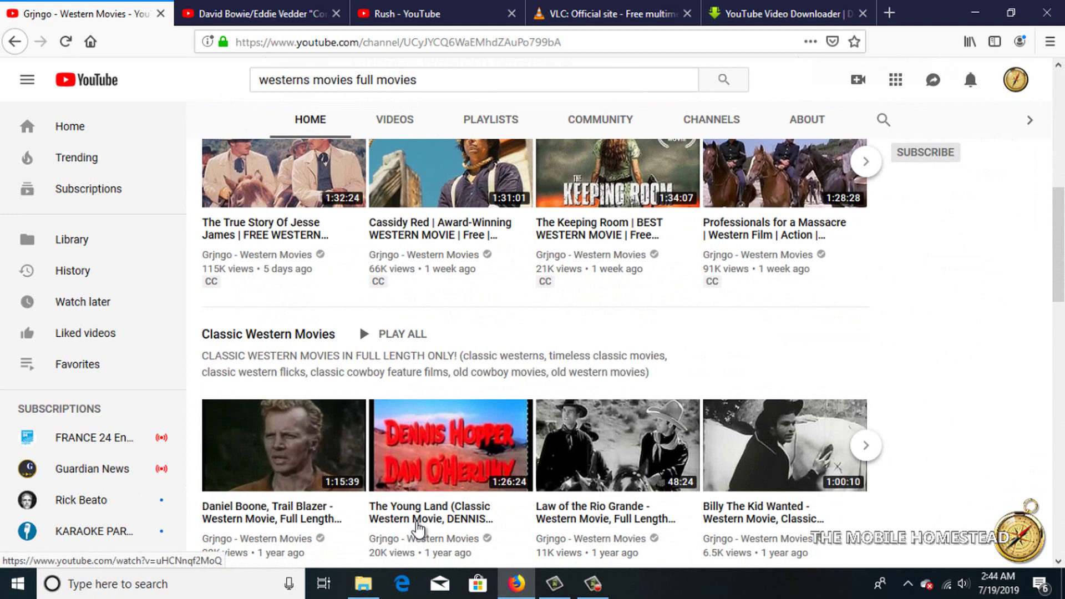
pyautogui.scroll(-4, 466, 438)
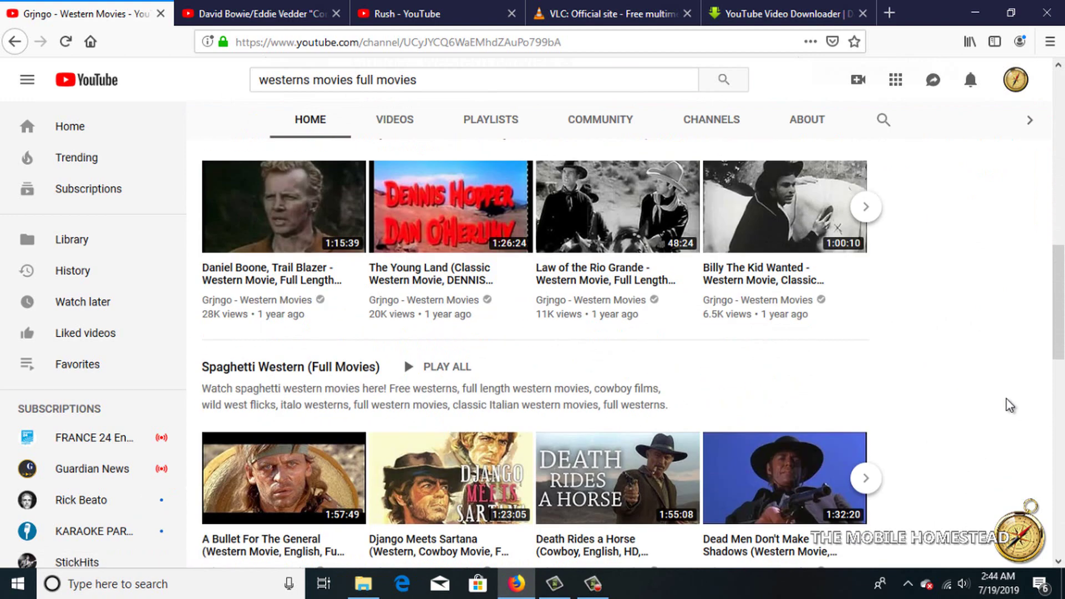
pyautogui.scroll(-3, 1009, 405)
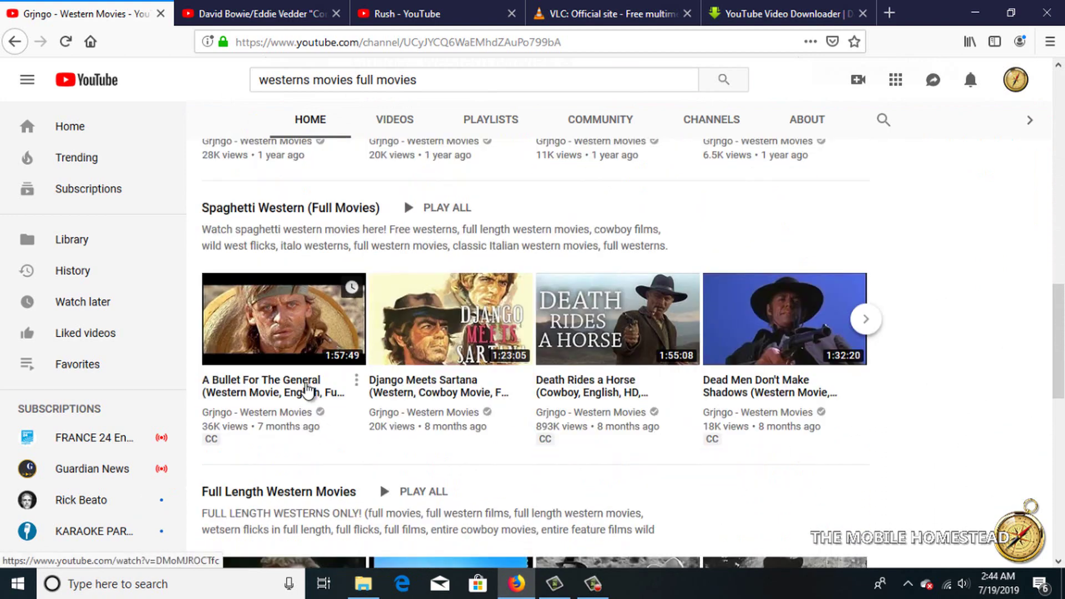
pyautogui.scroll(10, 898, 425)
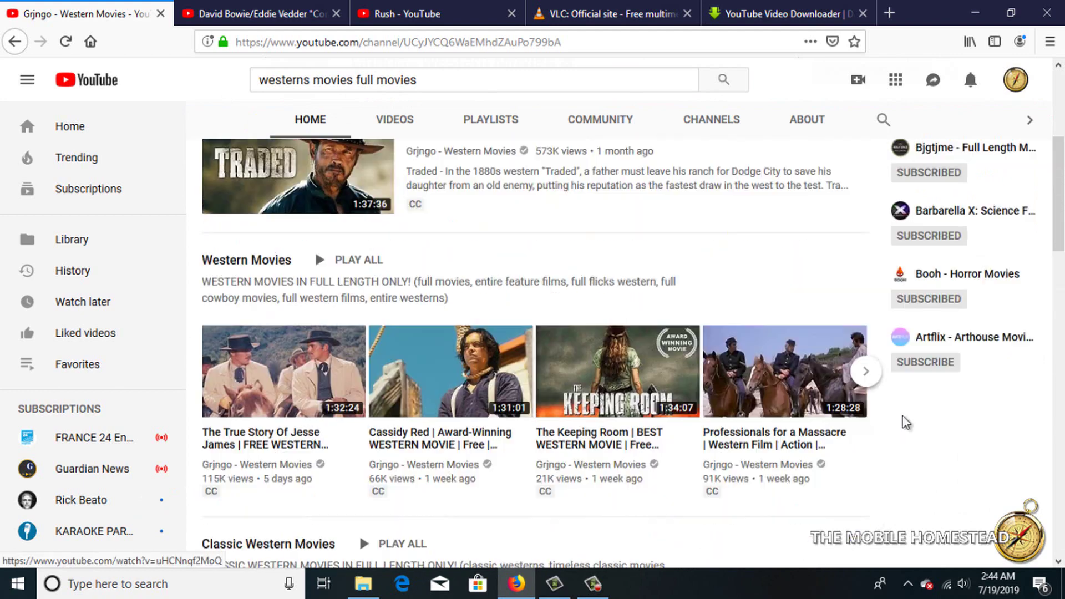
pyautogui.scroll(5, 898, 410)
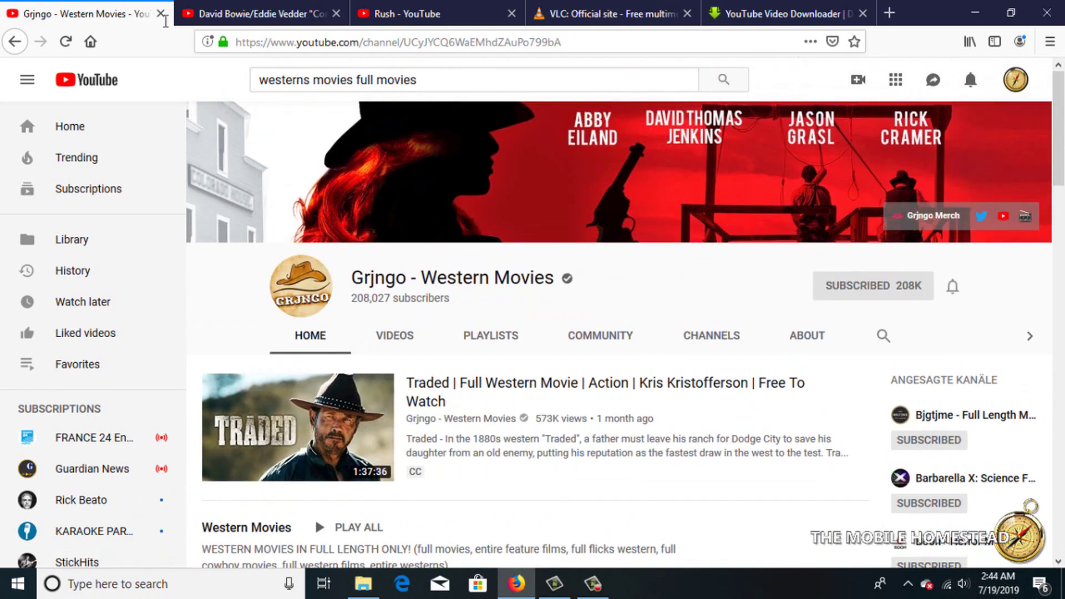
# - Copy the web address of the David Bowie/Eddie Vedder "Comfortably Numb" video
pyautogui.click(240, 8)
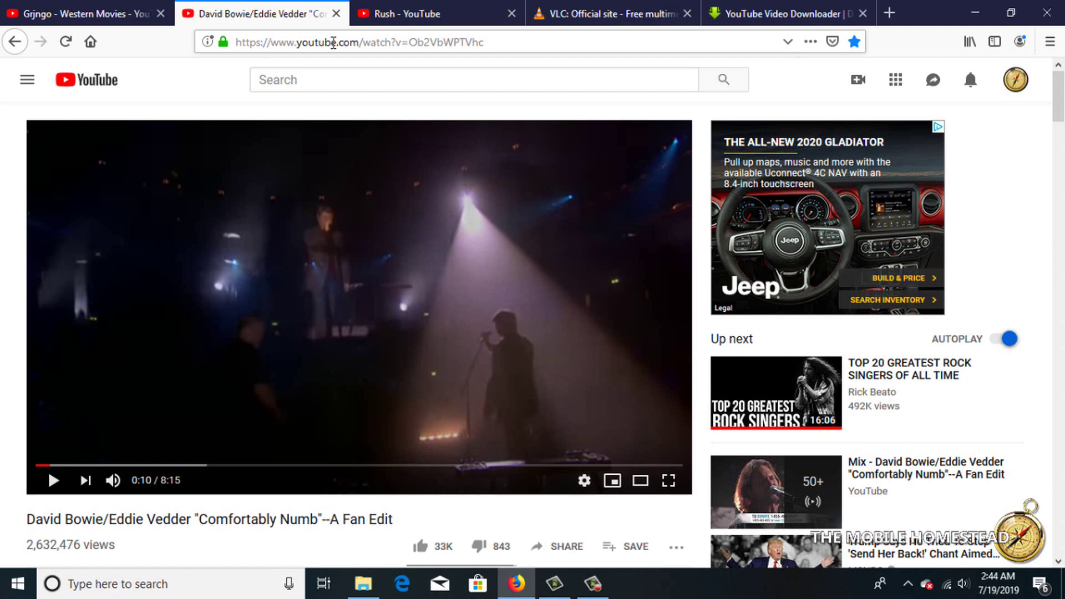
pyautogui.click(333, 43)
pyautogui.rightClick(334, 43)
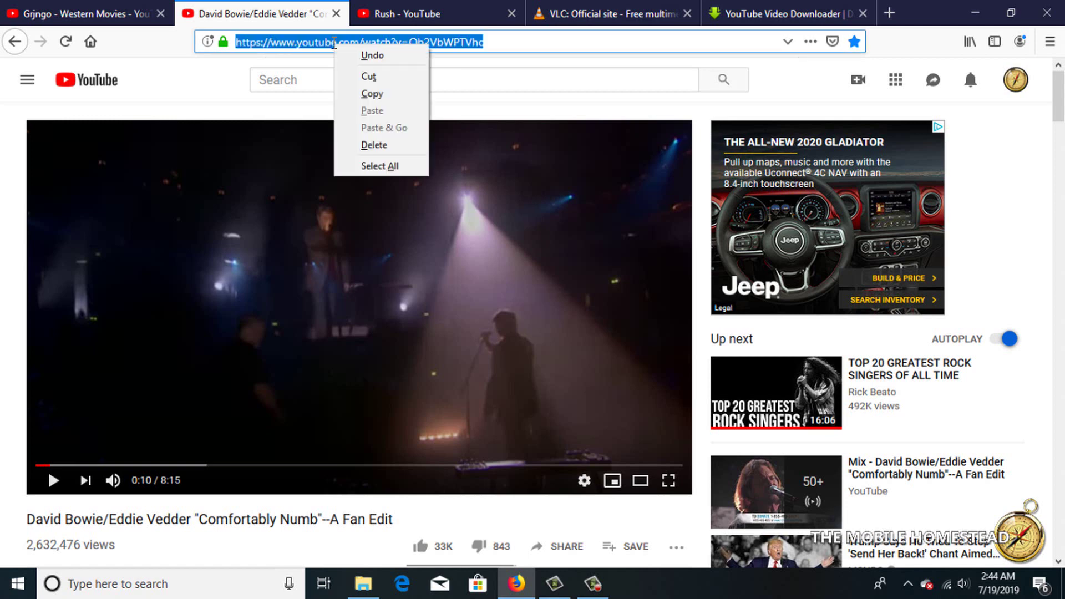
pyautogui.click(371, 93)
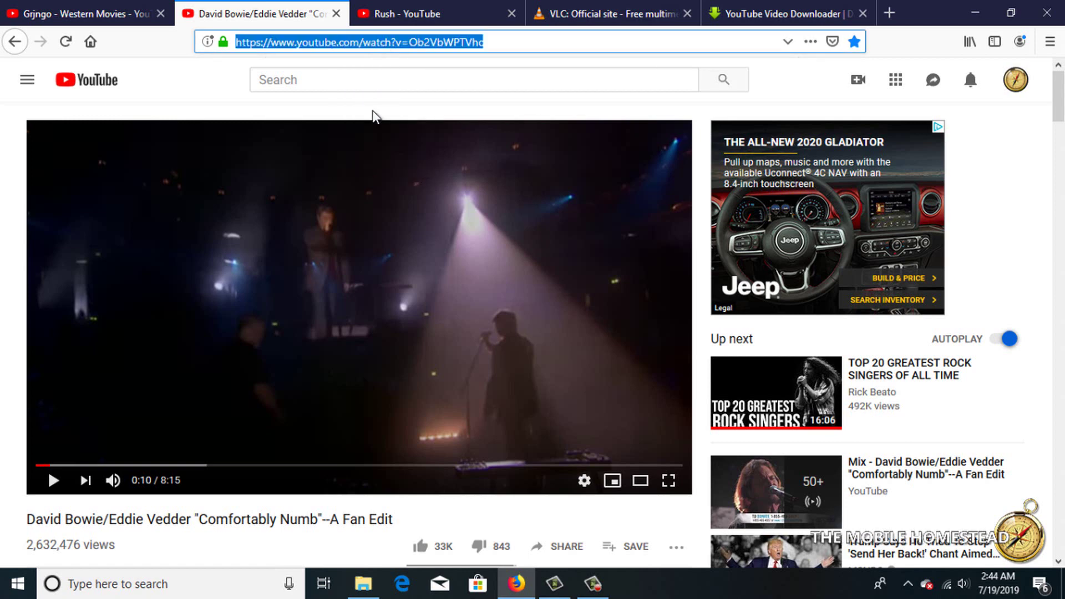
# - Paste the copied video link into the savefrom.net downloader and submit it
pyautogui.click(782, 13)
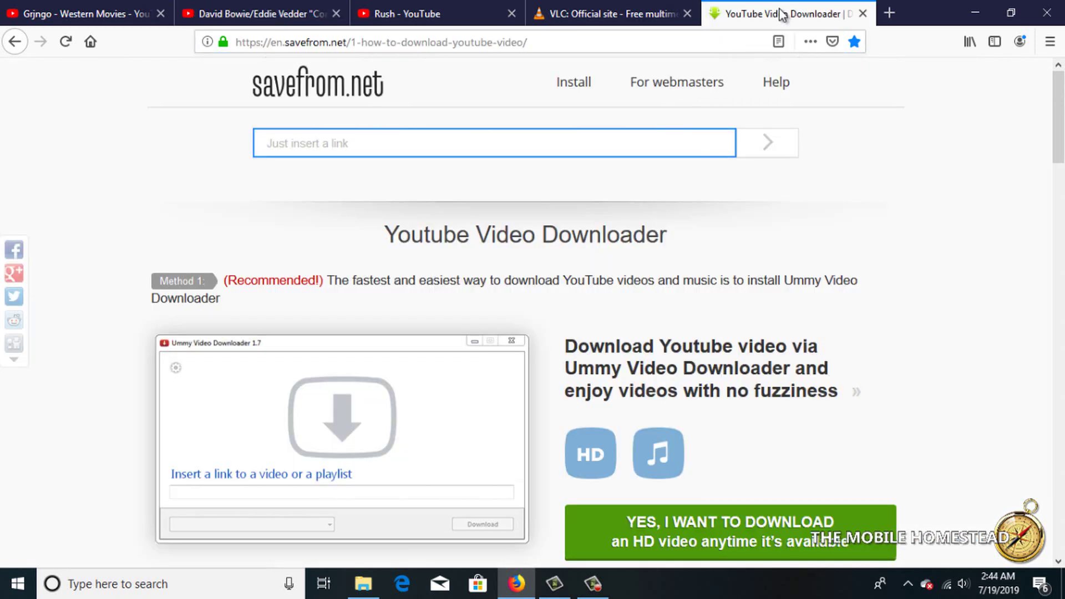
pyautogui.rightClick(281, 144)
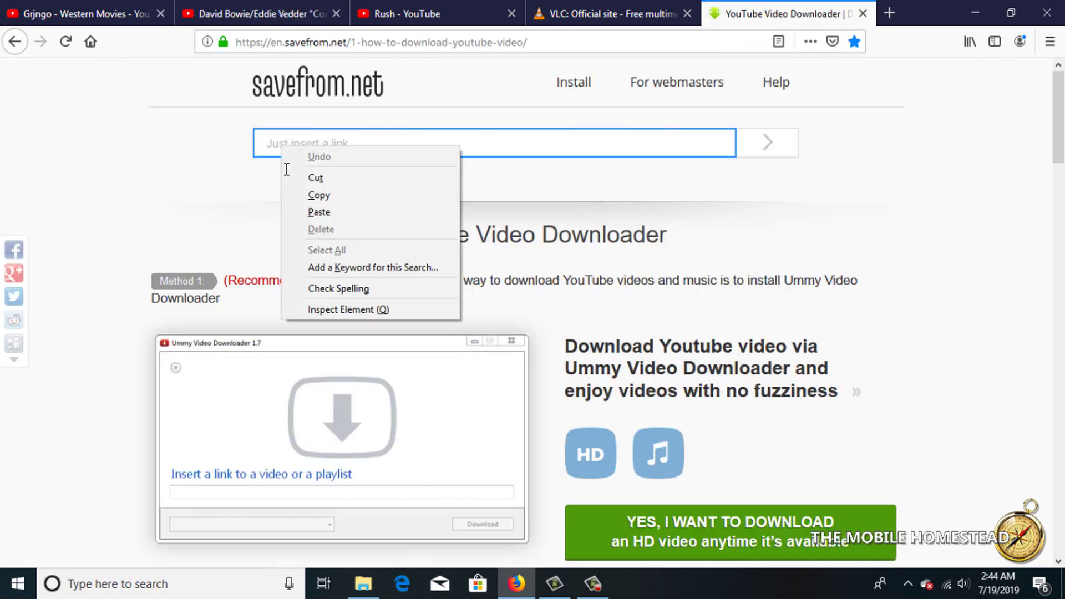
pyautogui.click(297, 209)
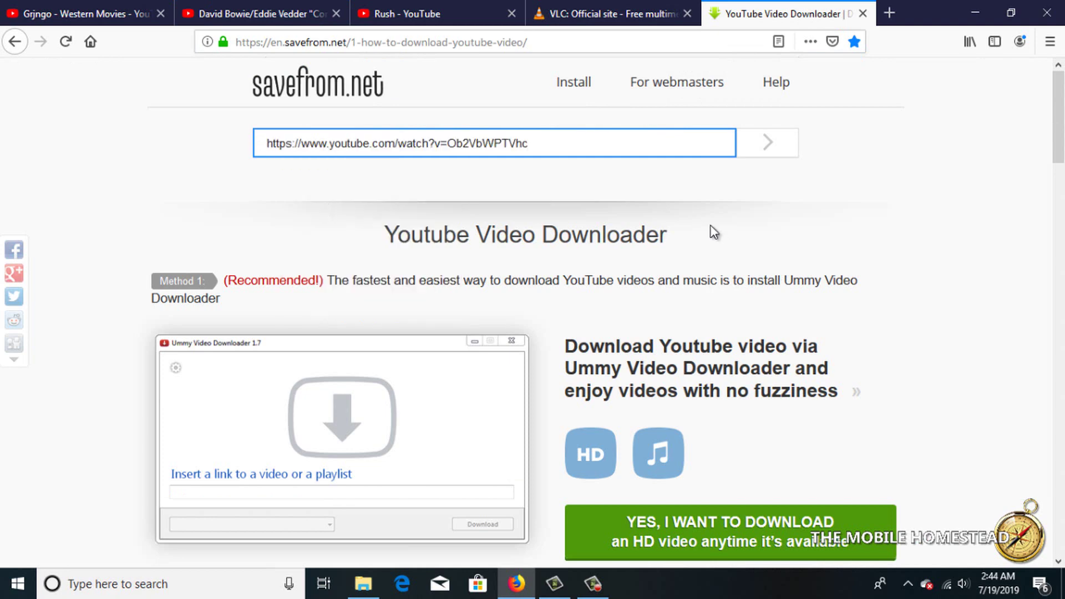
pyautogui.click(767, 142)
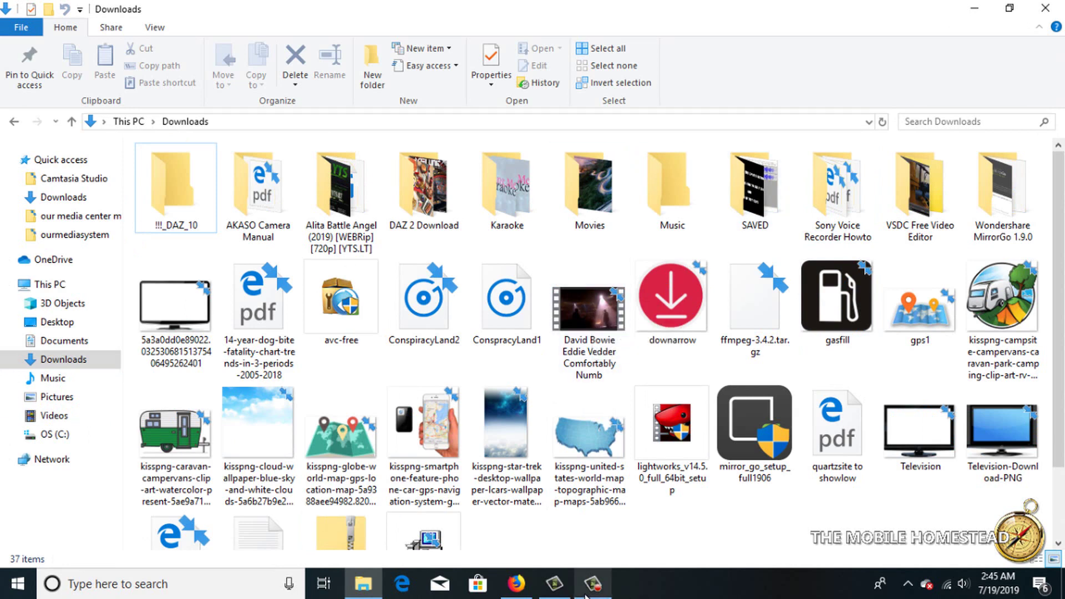
pyautogui.click(596, 589)
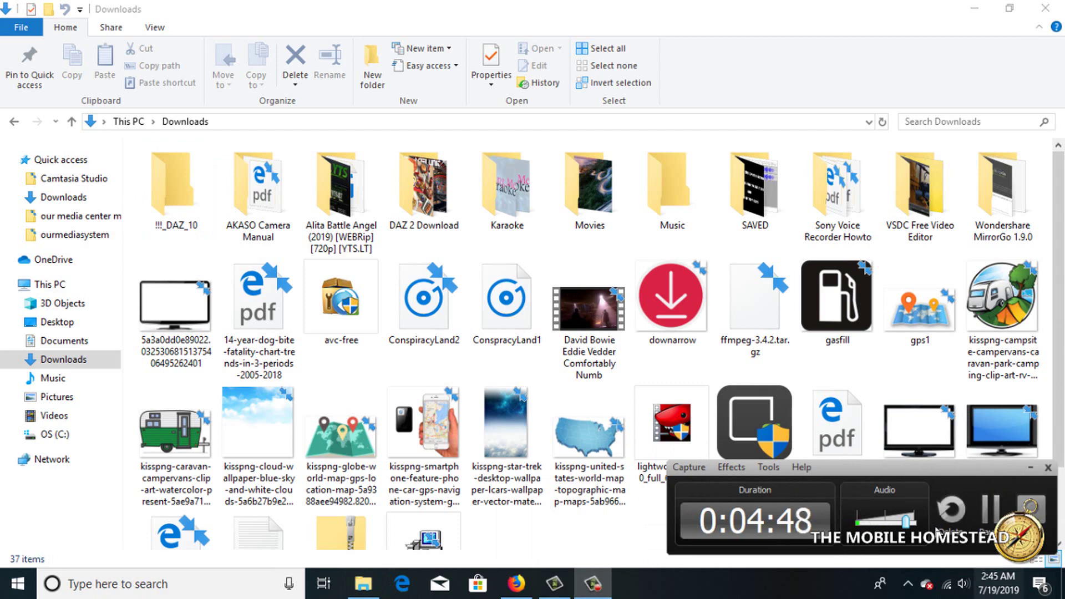
pyautogui.click(989, 515)
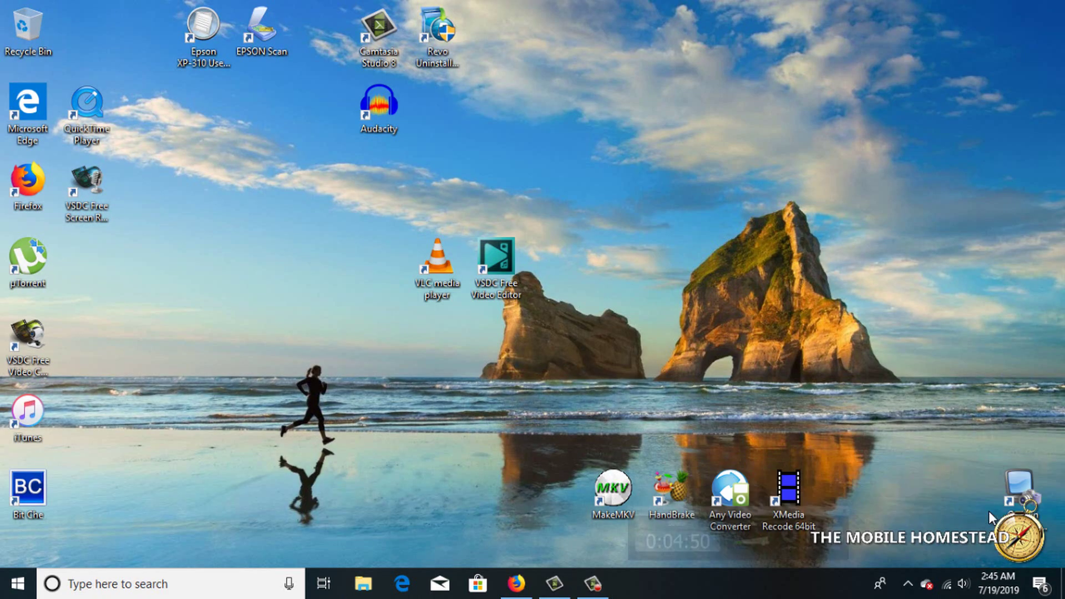
# - Launch VLC media player from the desktop and open its Convert / Save dialog
pyautogui.click(433, 265)
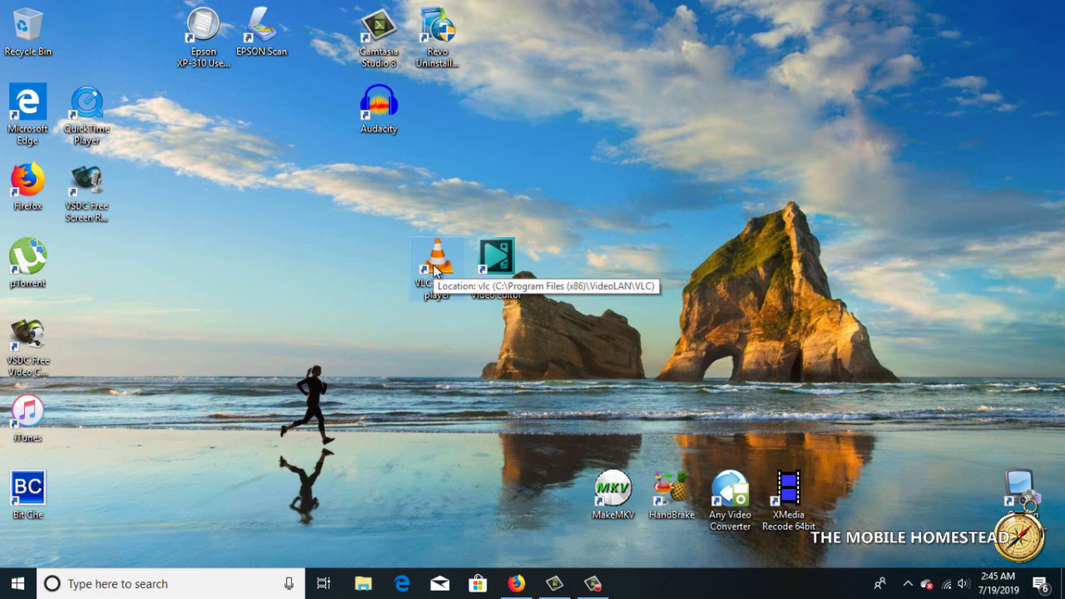
pyautogui.doubleClick(433, 264)
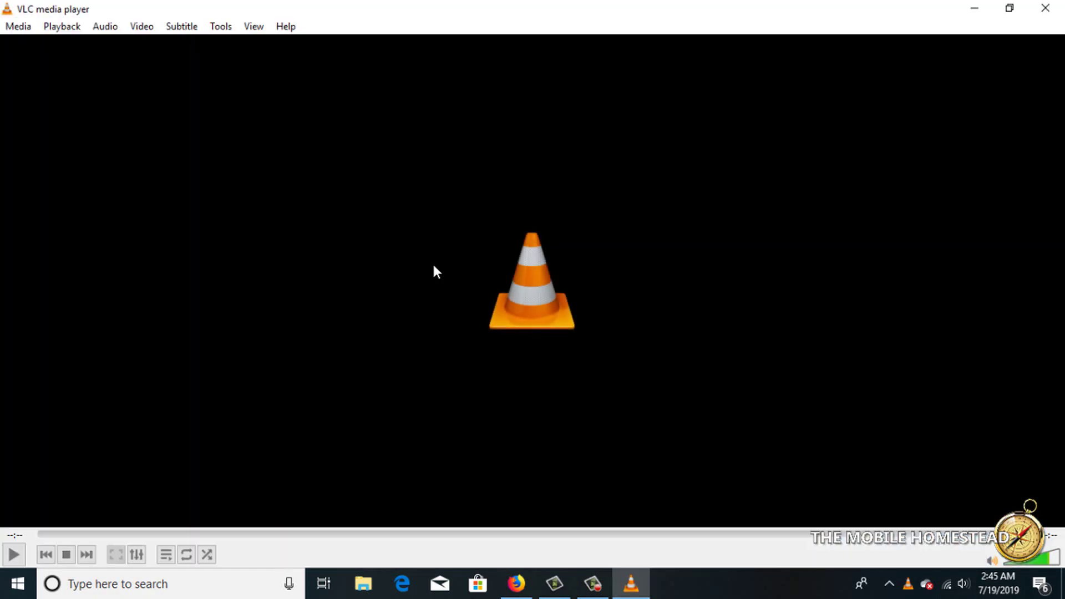
pyautogui.click(19, 26)
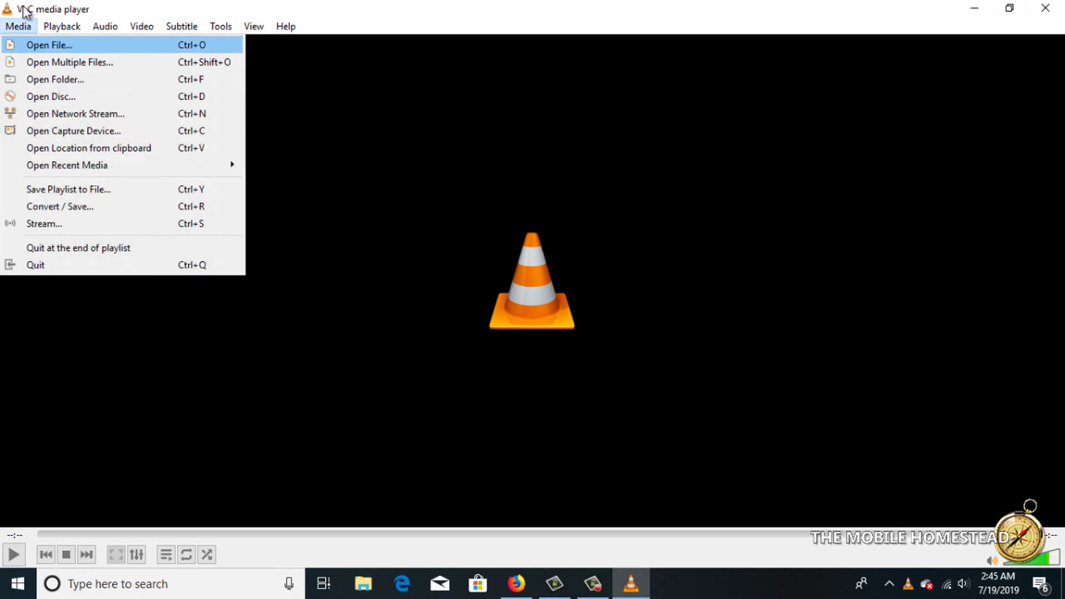
pyautogui.click(81, 210)
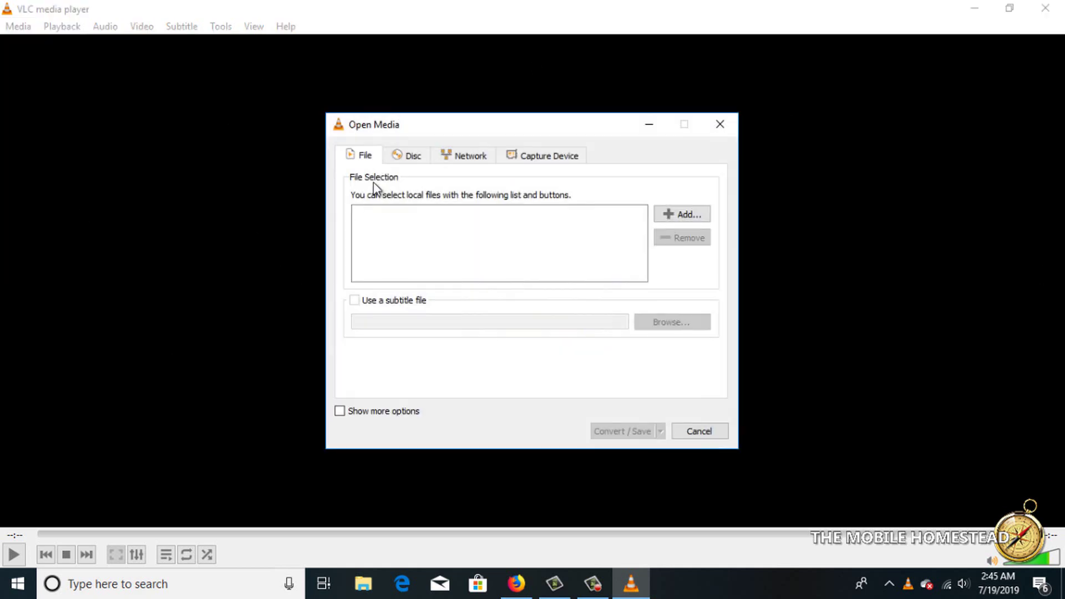
# - Add the David Bowie Eddie Vedder Comfortably Numb video from the Downloads folder as the file to convert
pyautogui.click(686, 215)
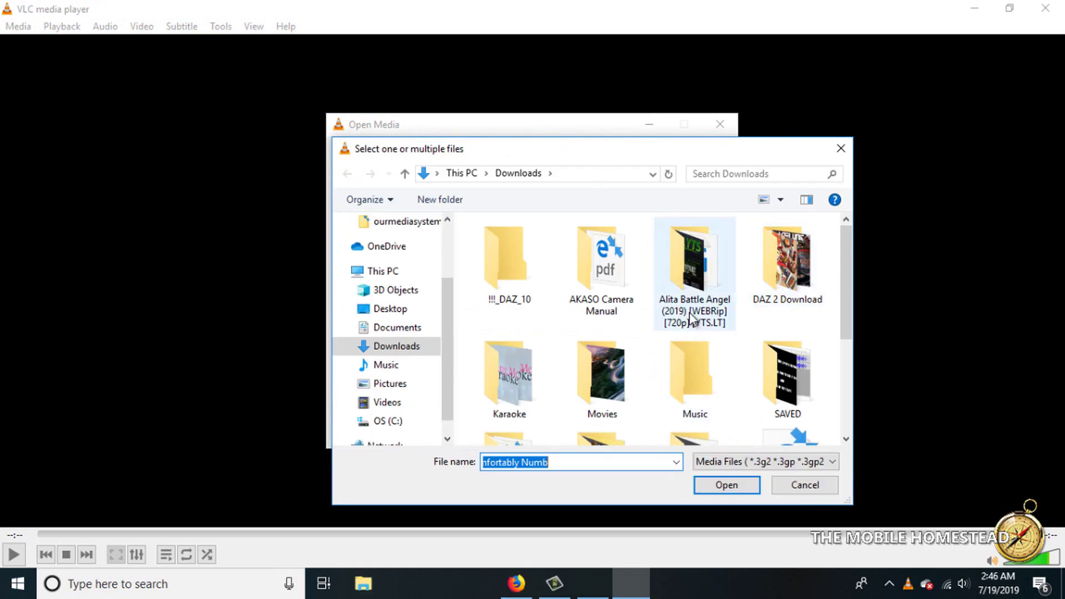
pyautogui.scroll(-3, 701, 349)
pyautogui.click(598, 386)
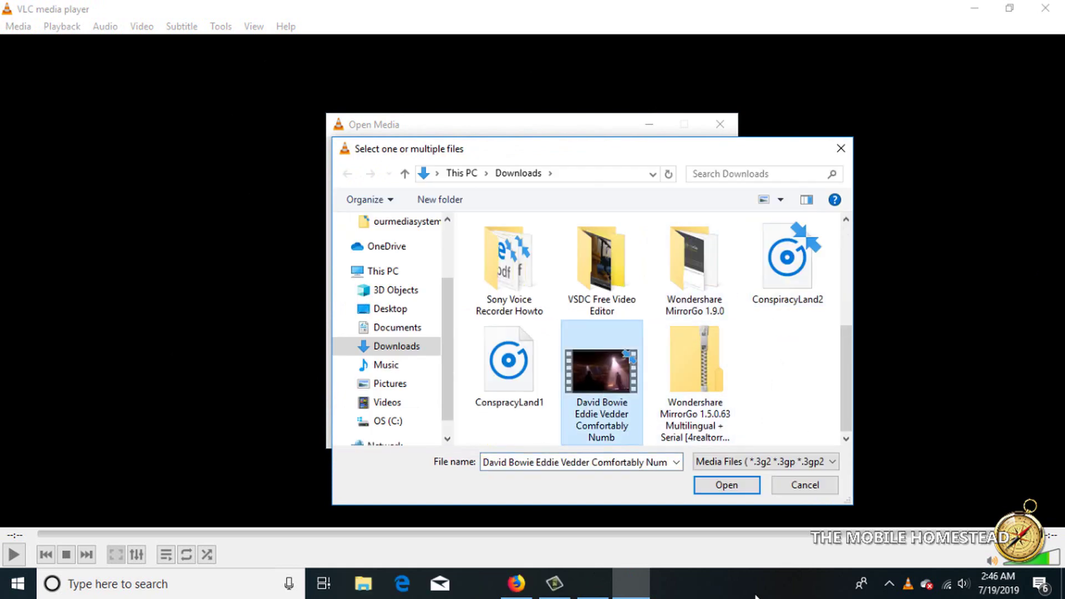
pyautogui.click(724, 490)
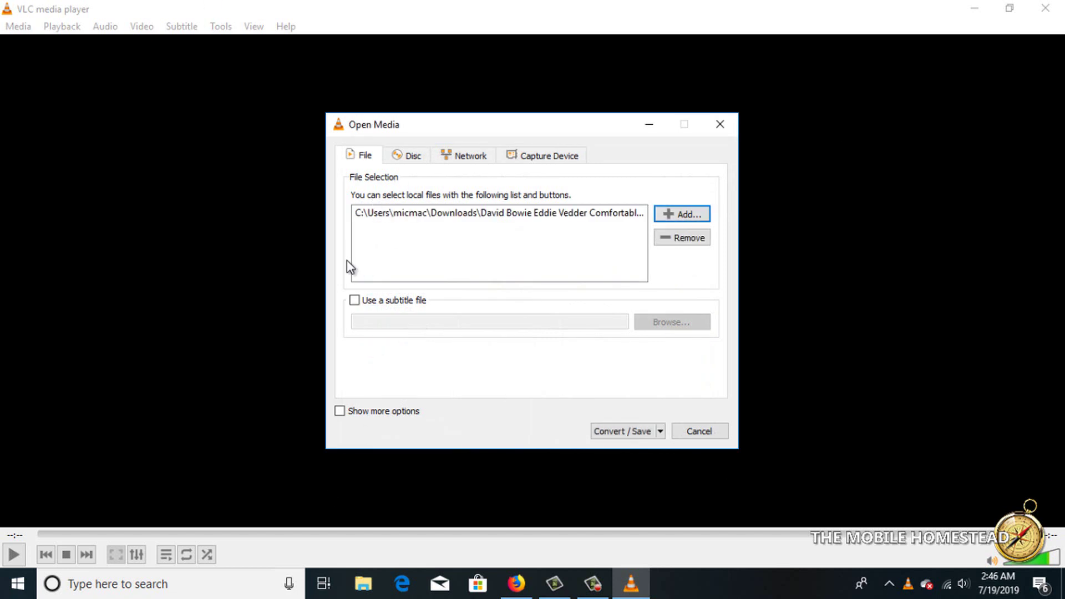
# - Proceed to the conversion settings and choose the Audio - Vorbis (OGG) profile
pyautogui.click(630, 432)
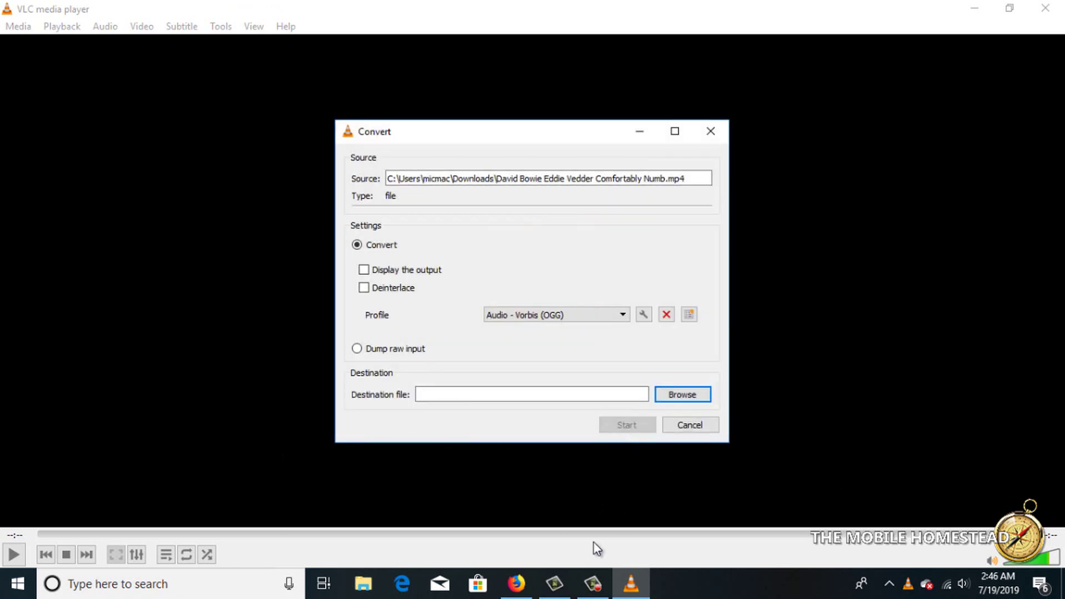
pyautogui.click(622, 314)
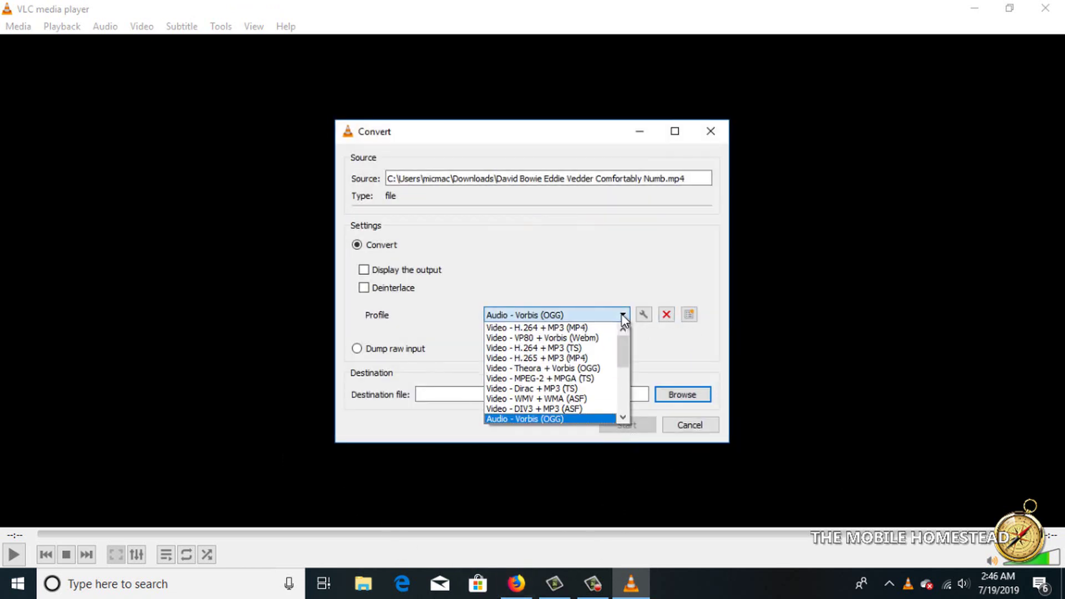
pyautogui.click(527, 419)
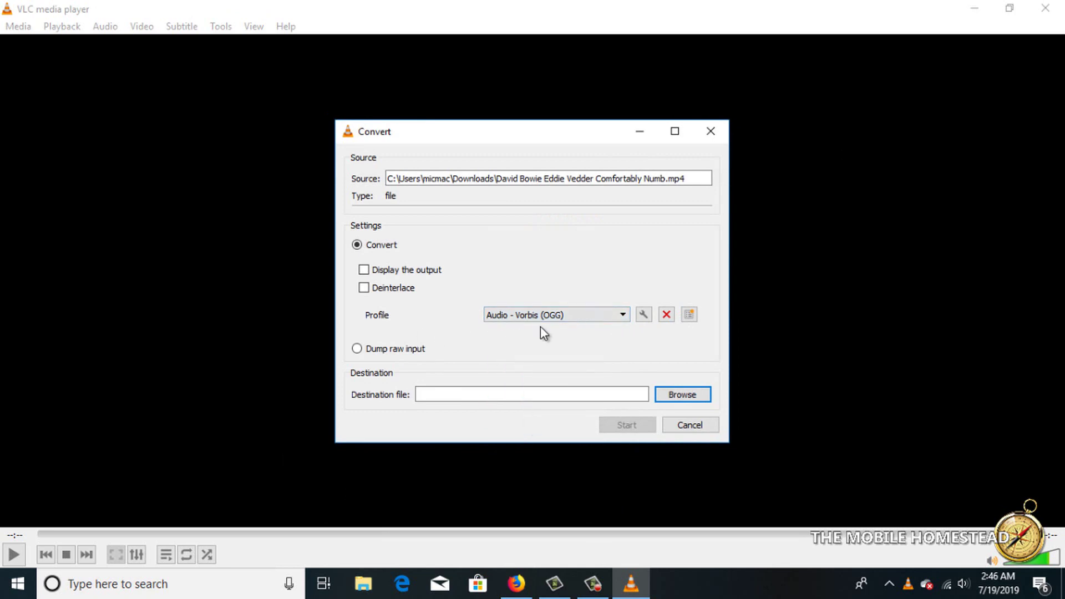
# - Set the destination file to David Bowie Eddie Vedder Comfortably Numb.mp3 in the Downloads folder and start the conversion
pyautogui.click(681, 394)
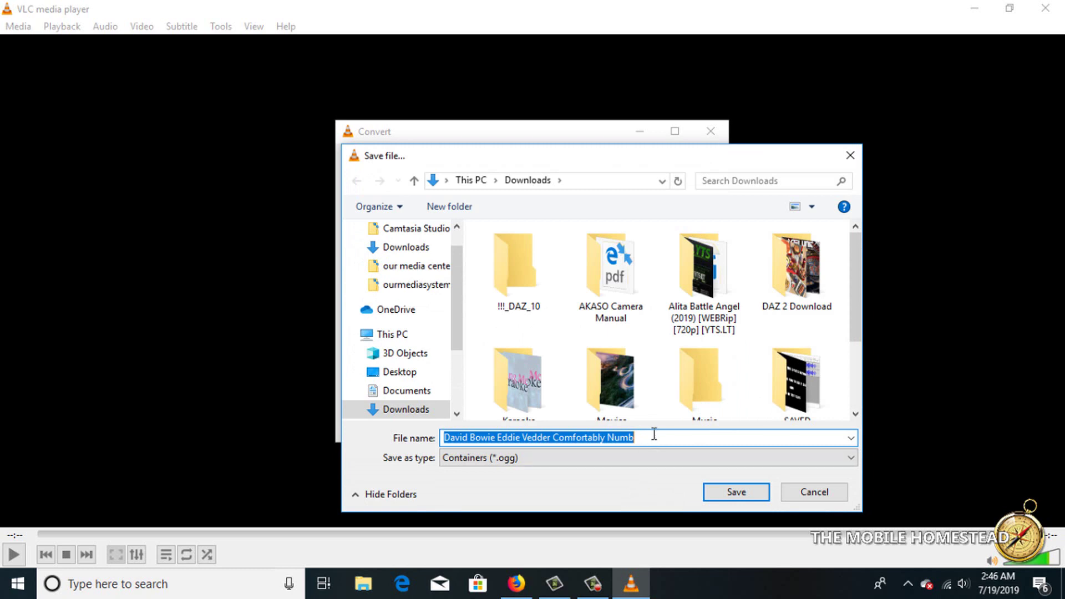
pyautogui.click(657, 438)
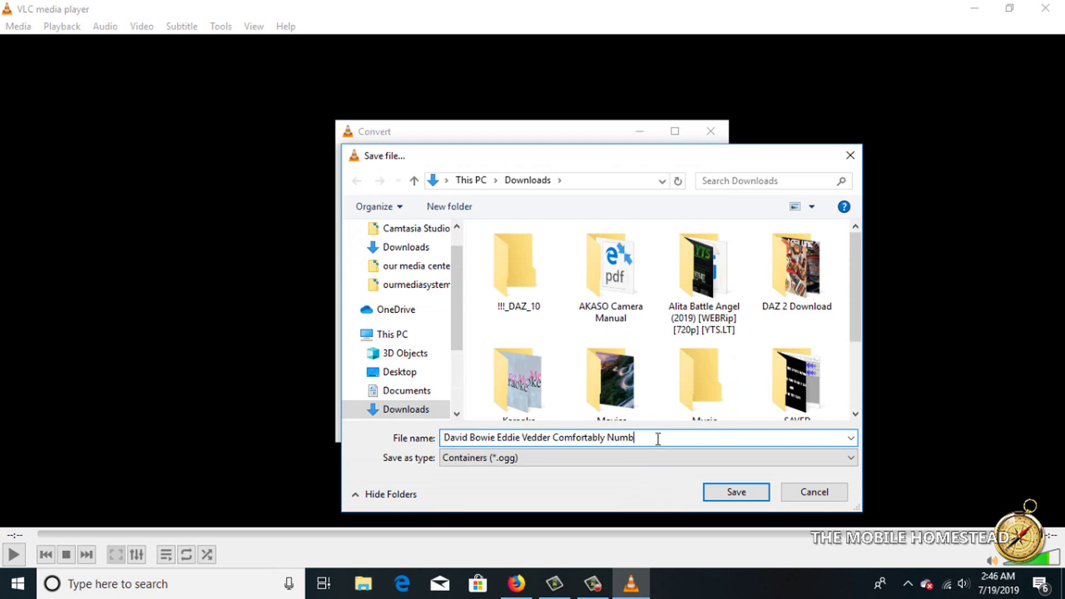
pyautogui.write('.')
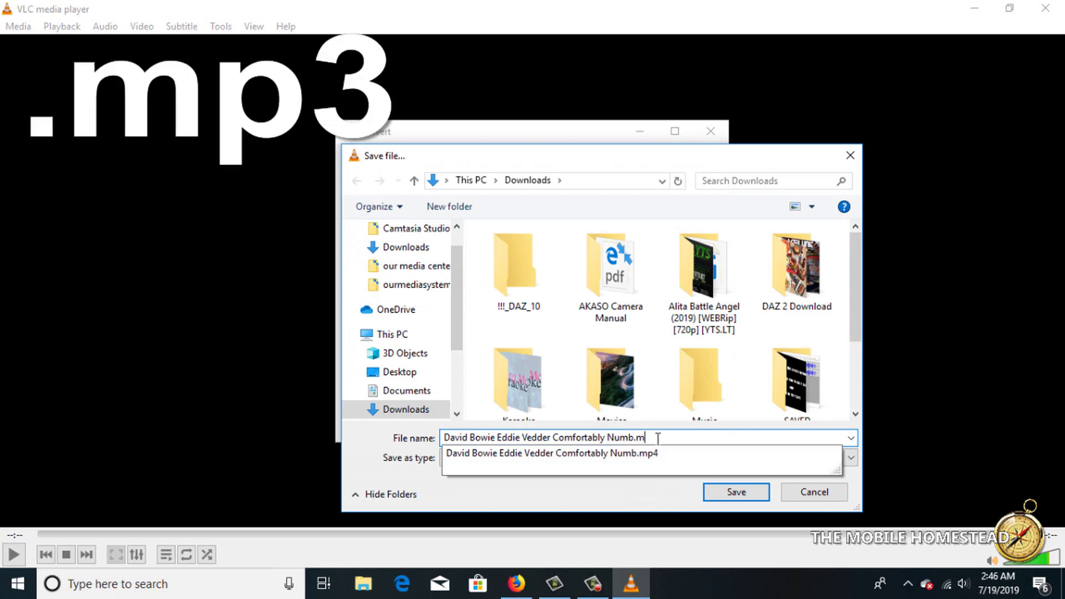
pyautogui.write('mp3')
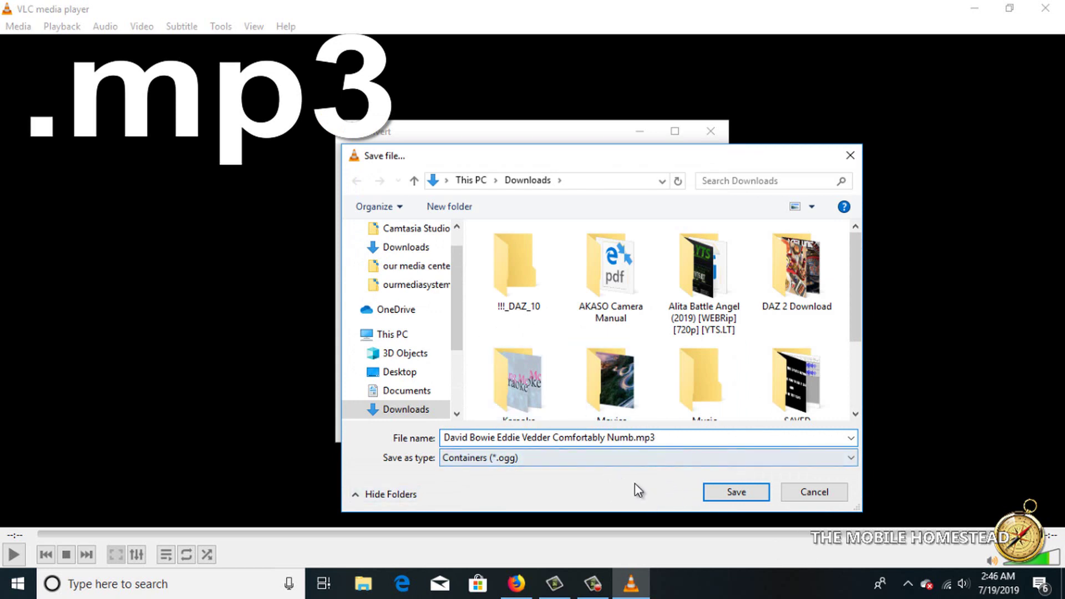
pyautogui.click(727, 490)
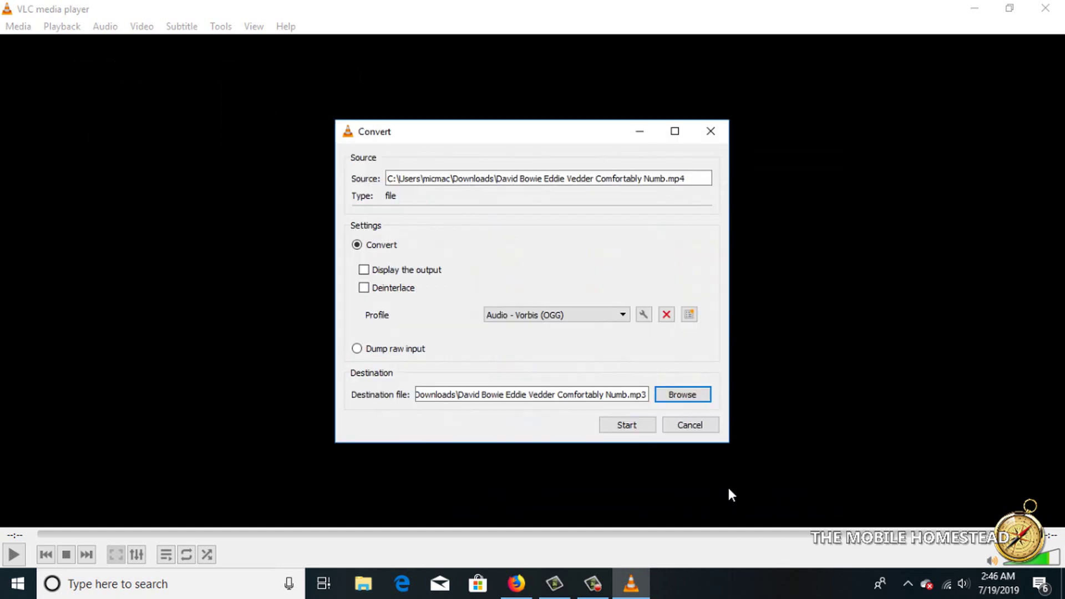
pyautogui.click(643, 424)
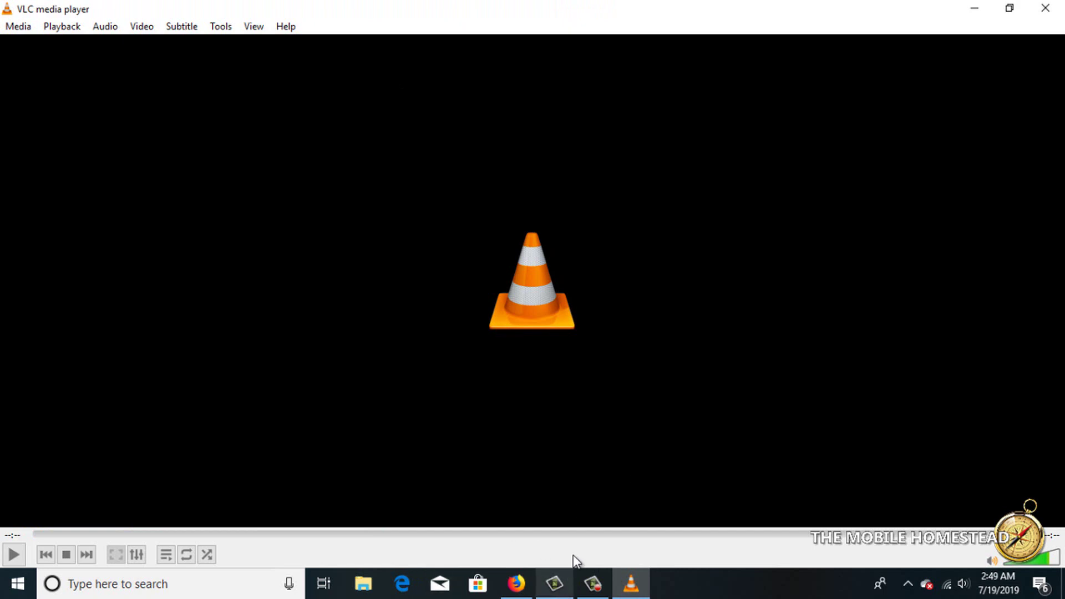
# - Close VLC and open the converted David Bowie Eddie Vedder Comfortably Numb audio file from the Downloads folder in File Explorer
pyautogui.click(1045, 8)
pyautogui.click(365, 585)
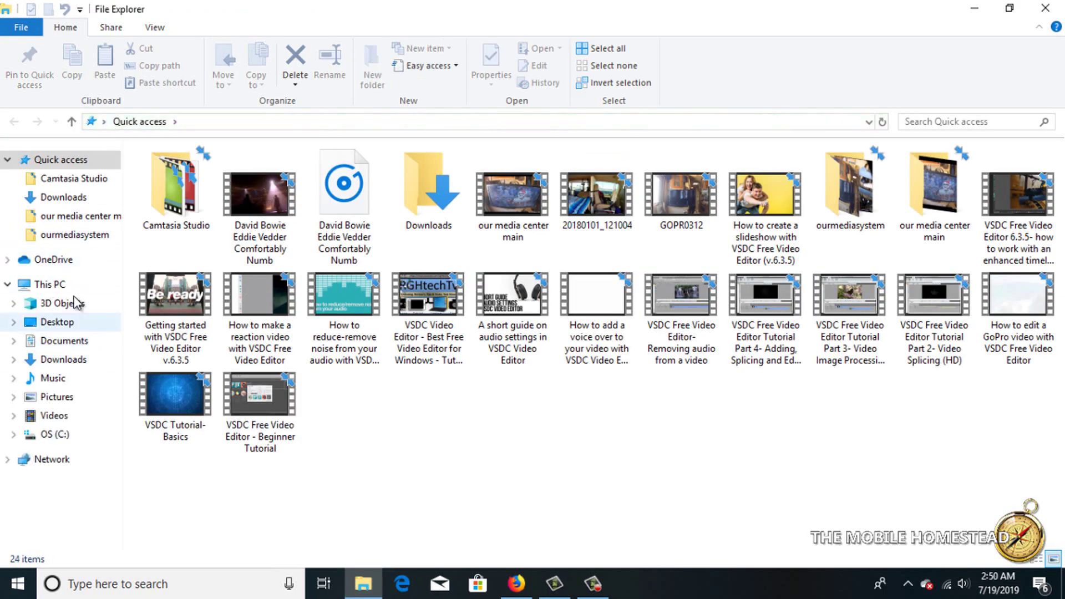
pyautogui.click(66, 362)
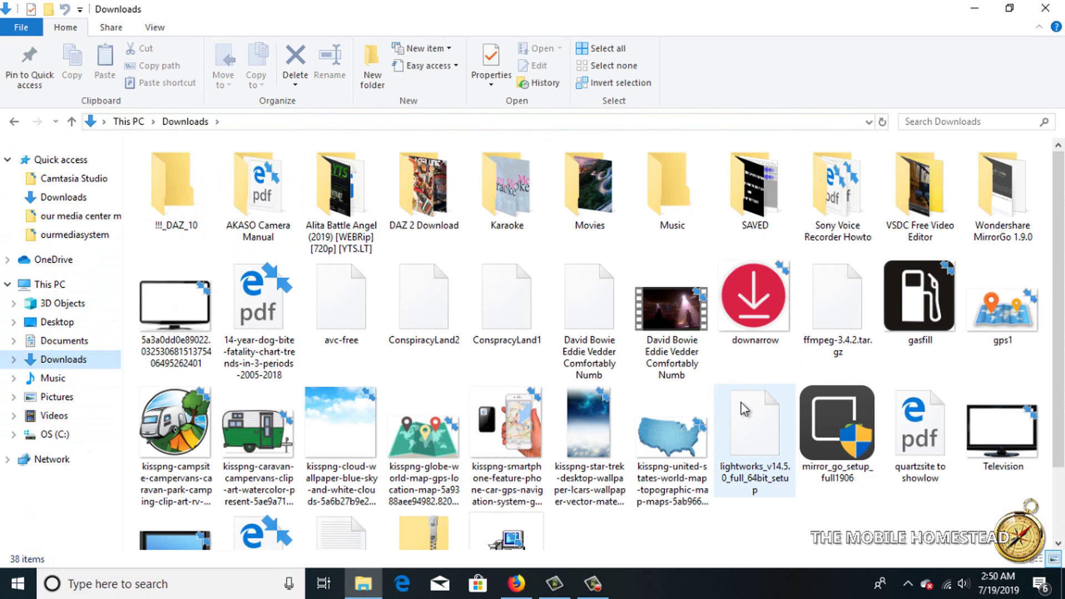
pyautogui.scroll(-2, 746, 409)
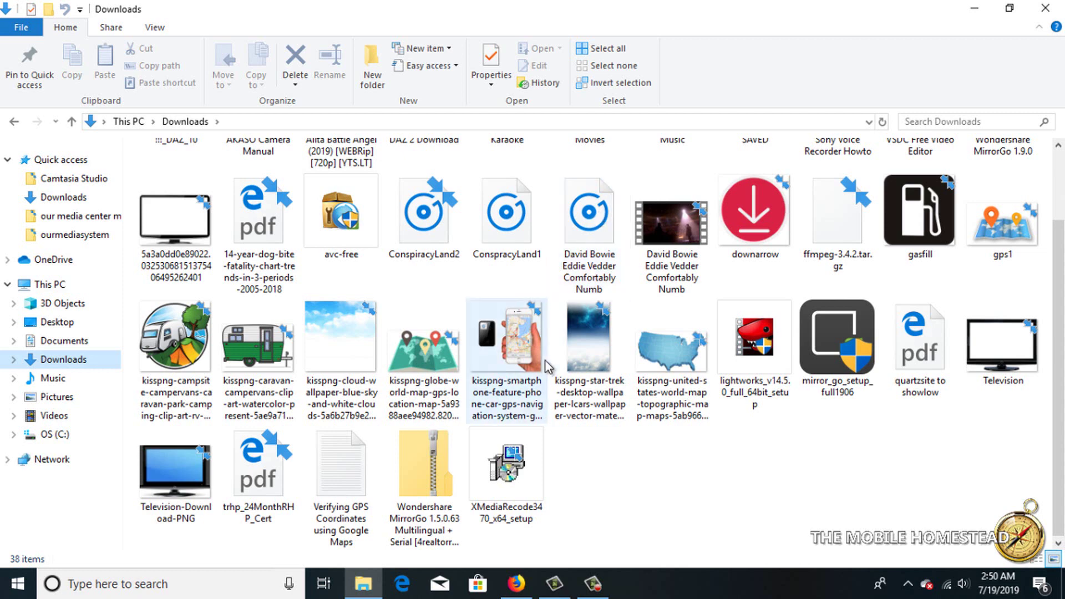
pyautogui.doubleClick(596, 230)
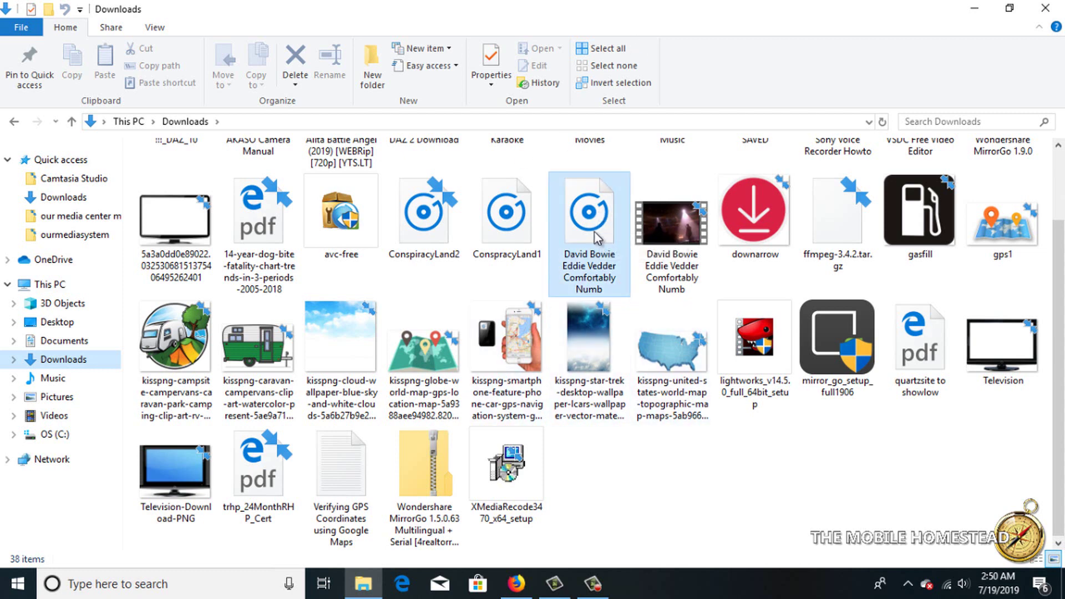